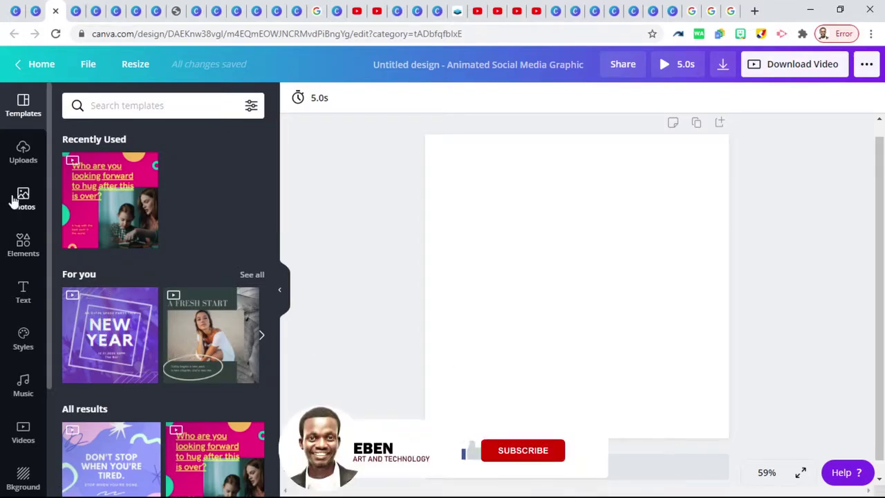
# Add the uploaded portrait photo with the purple background to the page, scale it up and centre it
pyautogui.click(22, 150)
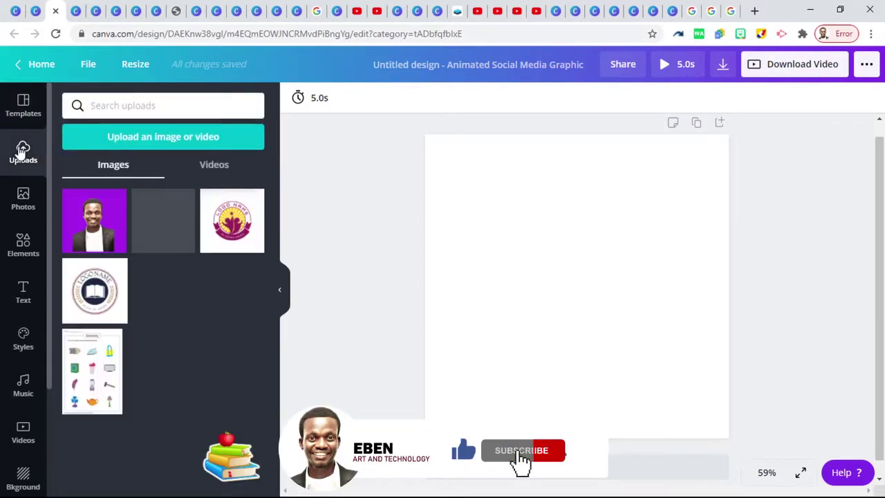
pyautogui.scroll(-3, 159, 352)
pyautogui.scroll(-5, 159, 353)
pyautogui.moveTo(111, 372); pyautogui.dragTo(546, 247)
pyautogui.moveTo(464, 342); pyautogui.dragTo(434, 369)
pyautogui.moveTo(505, 329); pyautogui.dragTo(522, 334)
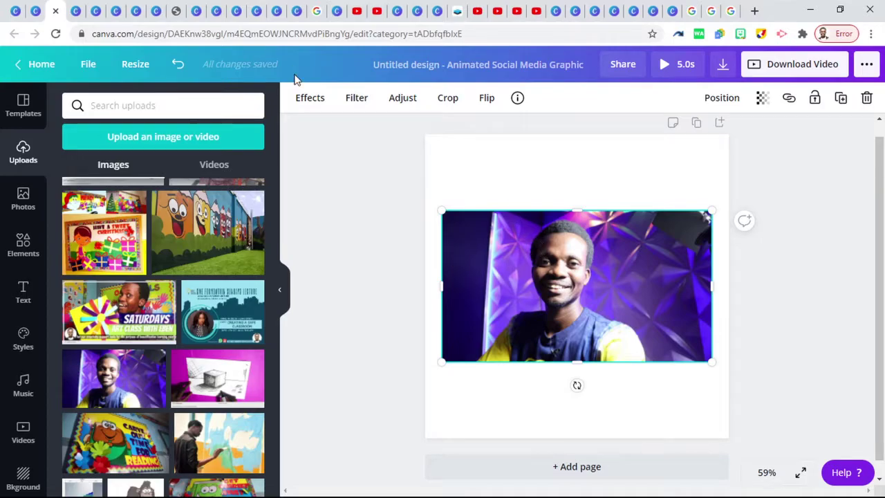
# Remove the portrait's background and enlarge the resulting cutout beyond the page width
pyautogui.click(308, 97)
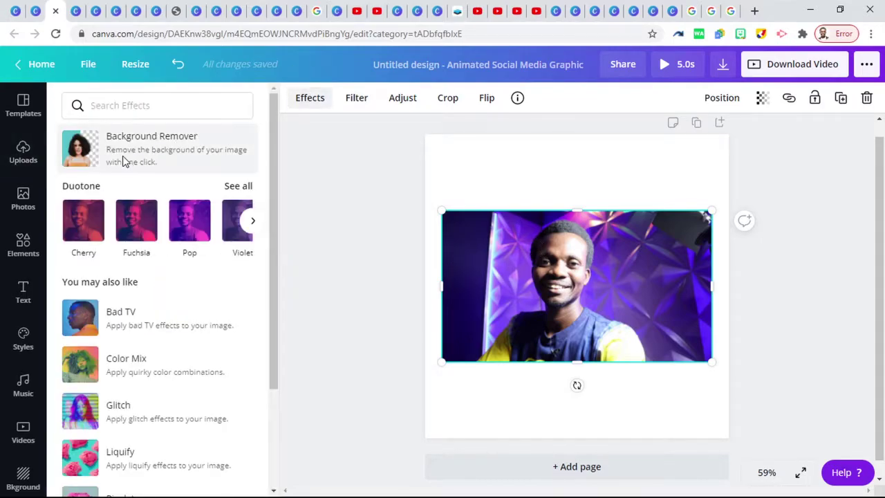
pyautogui.click(125, 161)
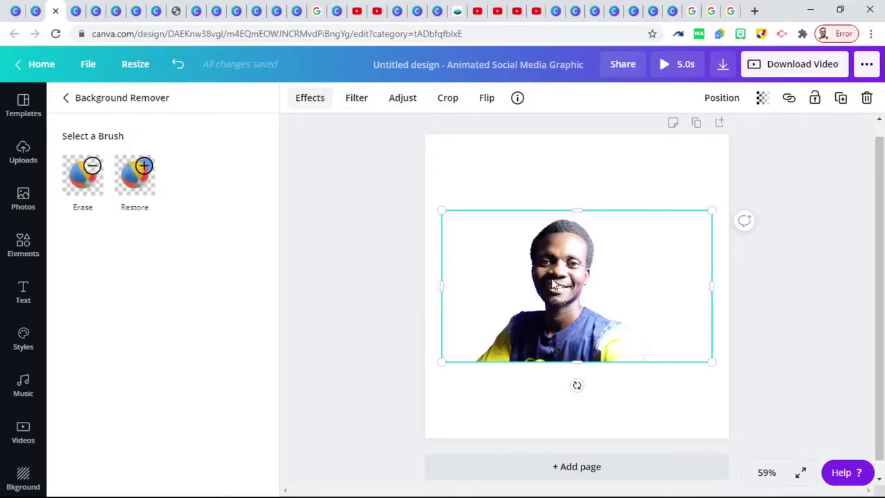
pyautogui.moveTo(712, 210); pyautogui.dragTo(776, 146)
pyautogui.moveTo(626, 300); pyautogui.dragTo(599, 306)
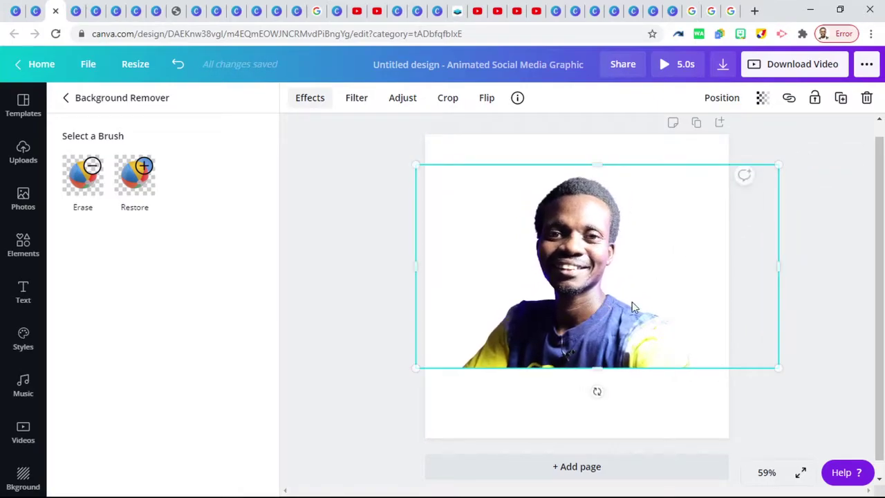
pyautogui.click(584, 293)
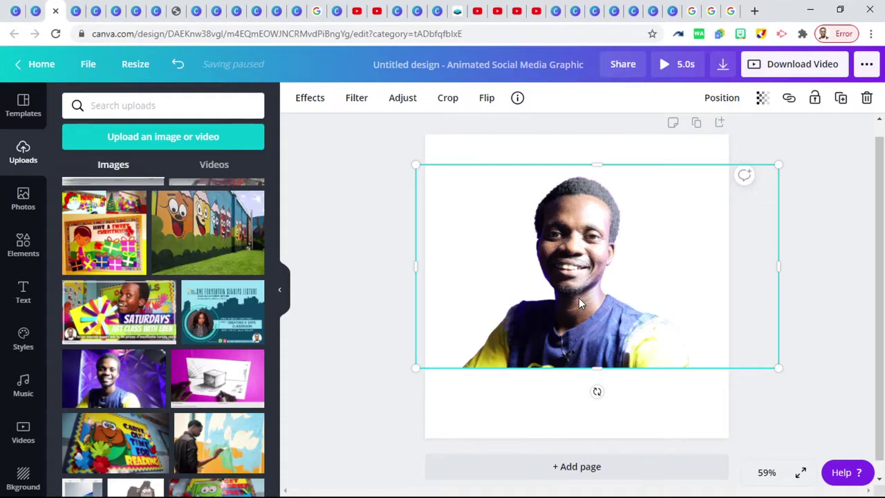
# Duplicate the portrait cutout and spread the two copies diagonally, one at the upper left and one at the lower right
pyautogui.hotkey('ctrl', 'd')
pyautogui.moveTo(587, 297); pyautogui.dragTo(493, 246)
pyautogui.moveTo(614, 354); pyautogui.dragTo(641, 374)
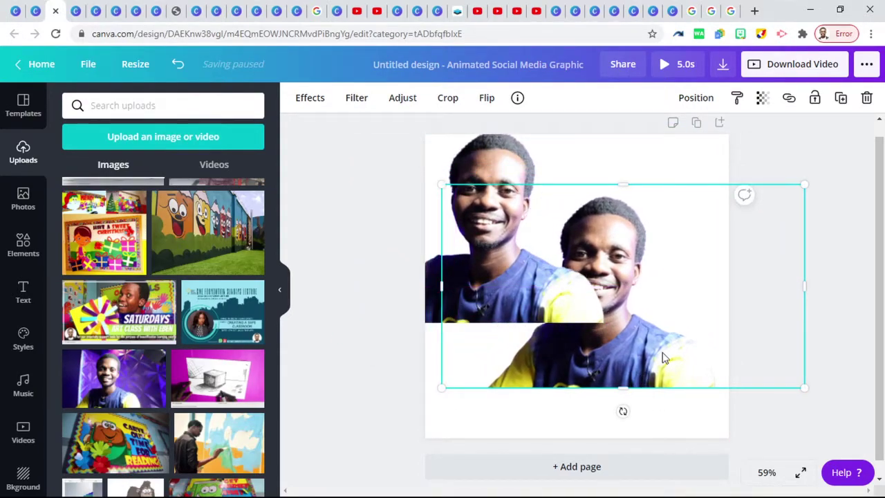
pyautogui.click(479, 156)
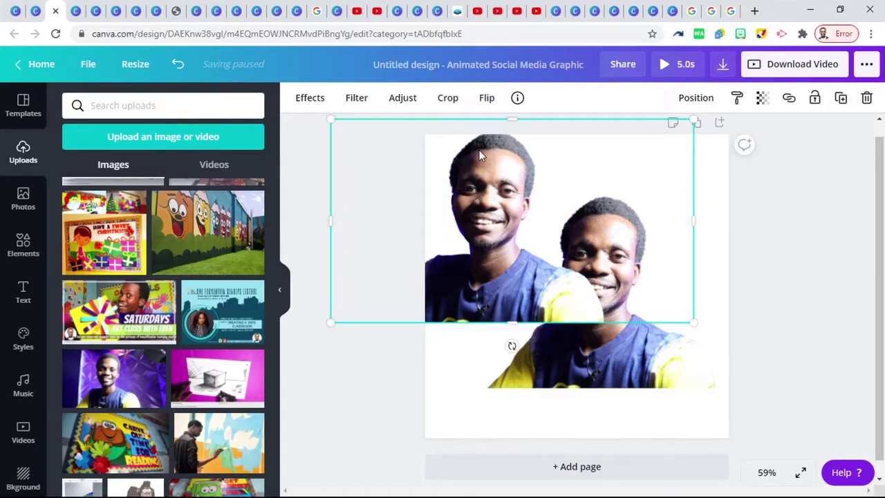
pyautogui.click(706, 102)
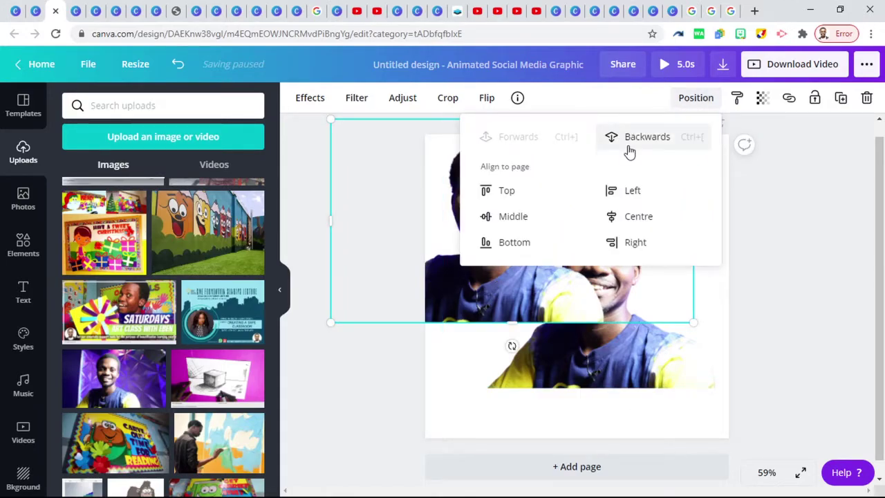
# Try the Duotone presets Pop, Sea Green, Mustard and Pomelo on the lower-right cutout
pyautogui.click(702, 372)
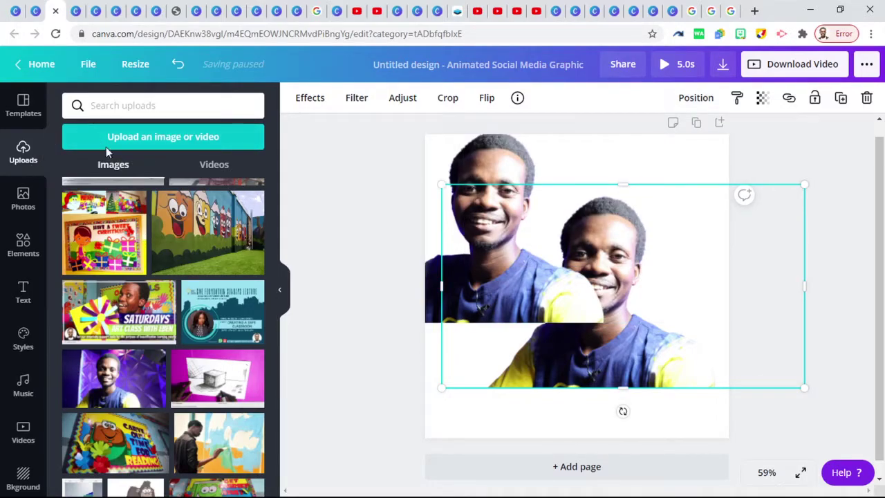
pyautogui.click(308, 99)
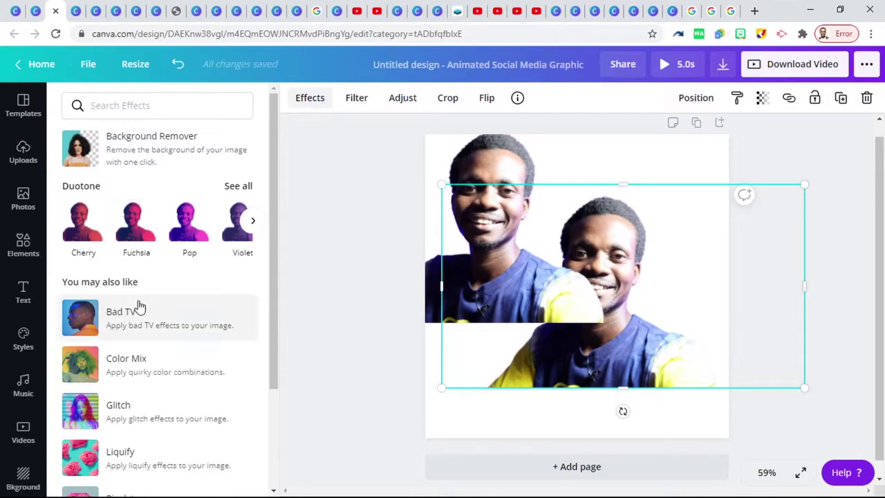
pyautogui.scroll(-3, 132, 332)
pyautogui.scroll(3, 133, 323)
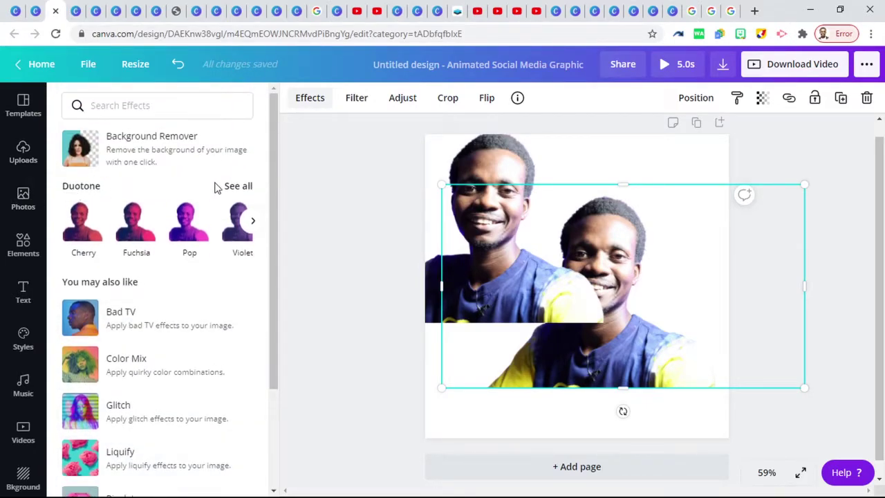
pyautogui.click(254, 220)
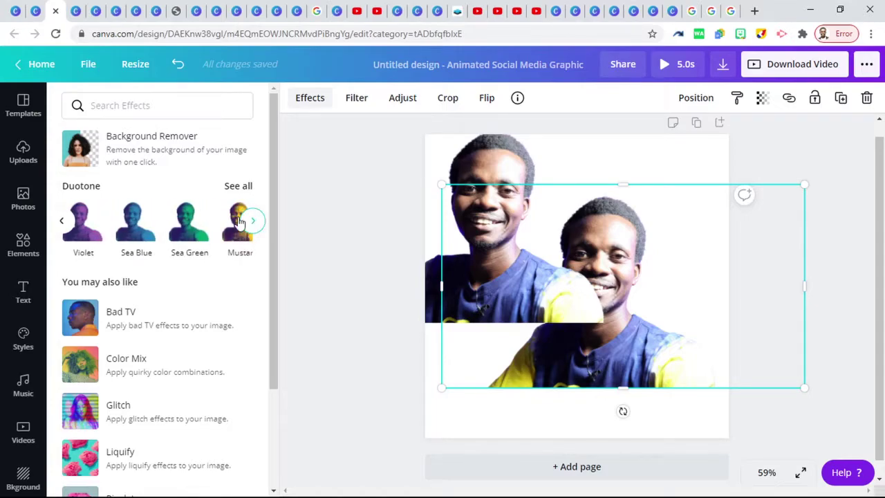
pyautogui.click(61, 220)
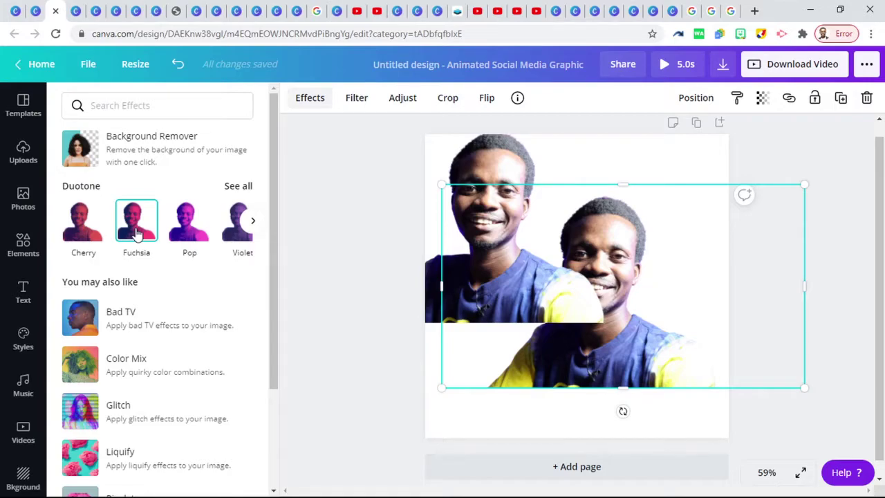
pyautogui.click(186, 233)
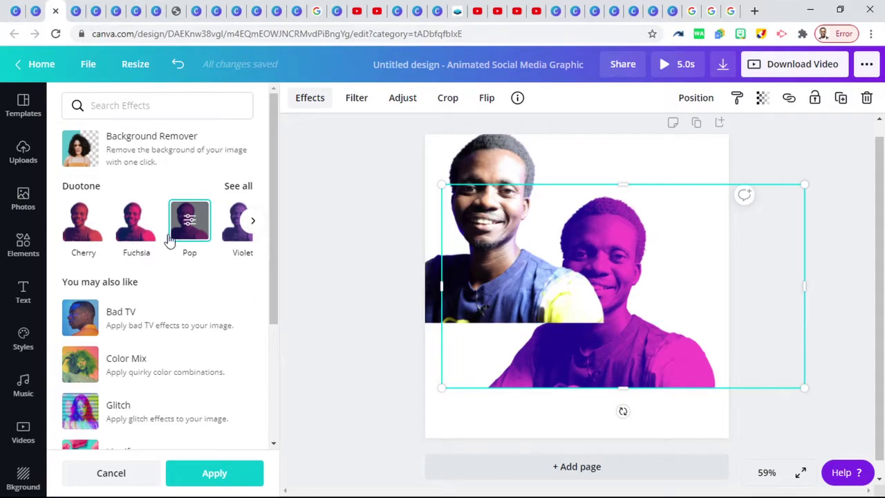
pyautogui.click(253, 220)
pyautogui.click(195, 232)
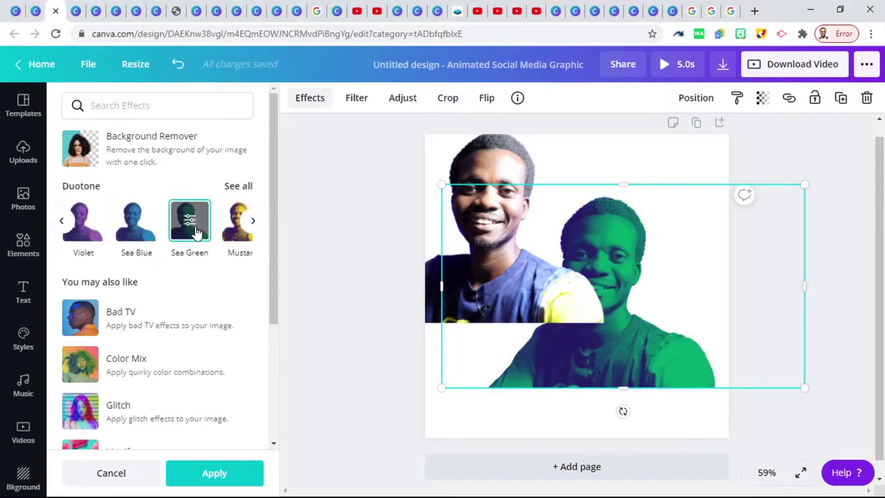
pyautogui.click(233, 236)
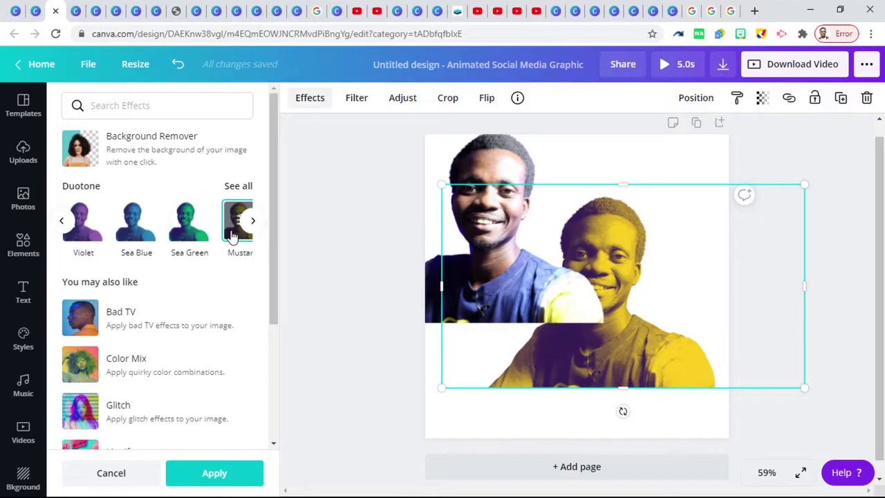
pyautogui.click(253, 221)
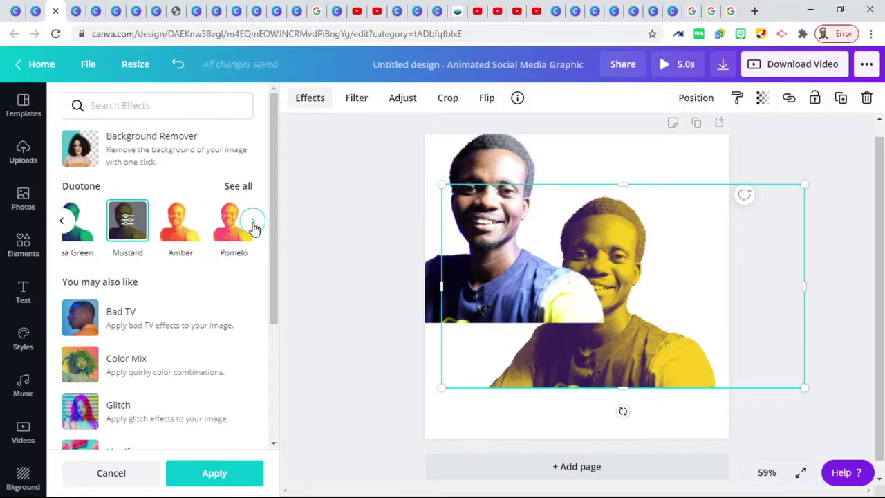
pyautogui.click(190, 234)
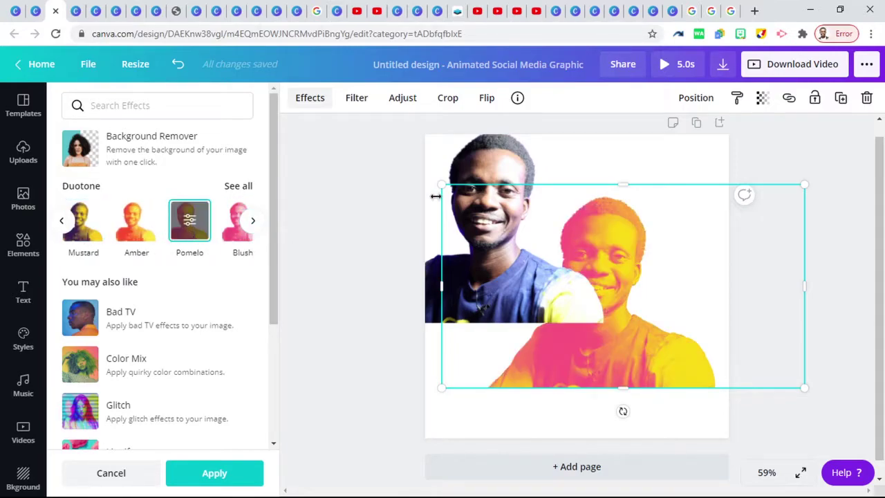
pyautogui.click(399, 179)
# Move the upper-left cutout mostly off the page to clear it from the other copy
pyautogui.moveTo(481, 165); pyautogui.dragTo(401, 114)
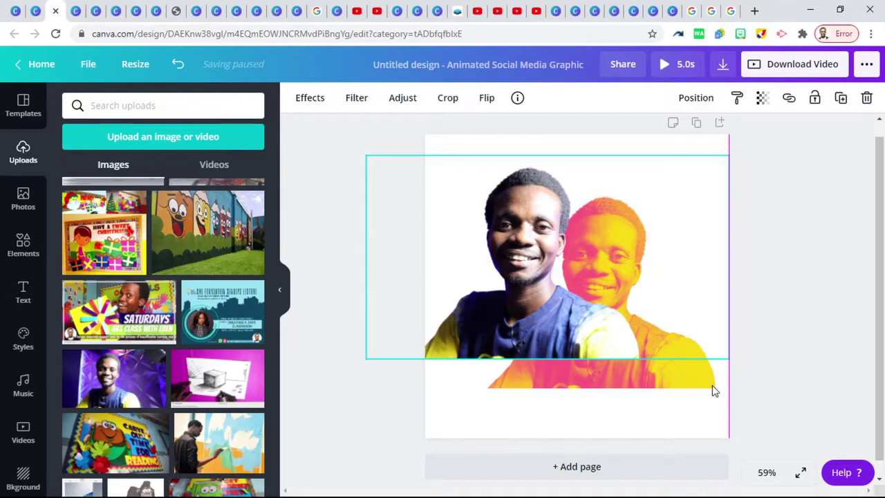
pyautogui.moveTo(587, 301); pyautogui.dragTo(513, 255)
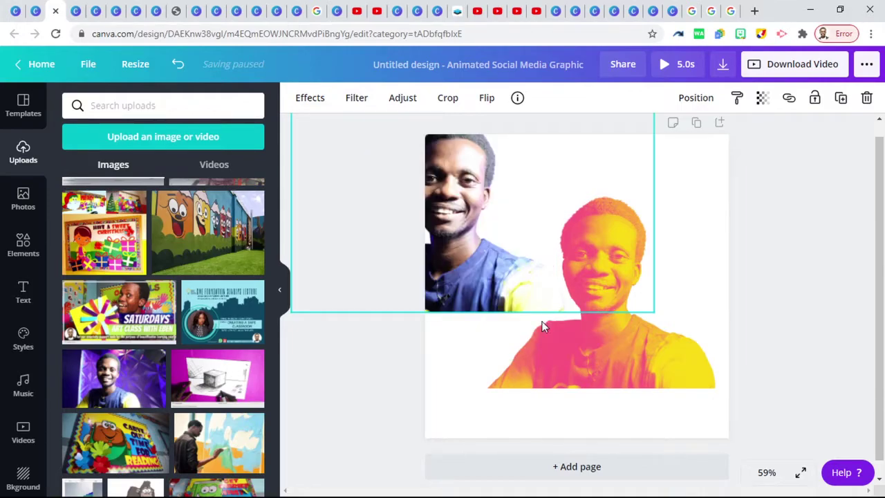
# Apply the Pomelo Duotone effect to the lower-right cutout and enlarge it slightly
pyautogui.click(633, 354)
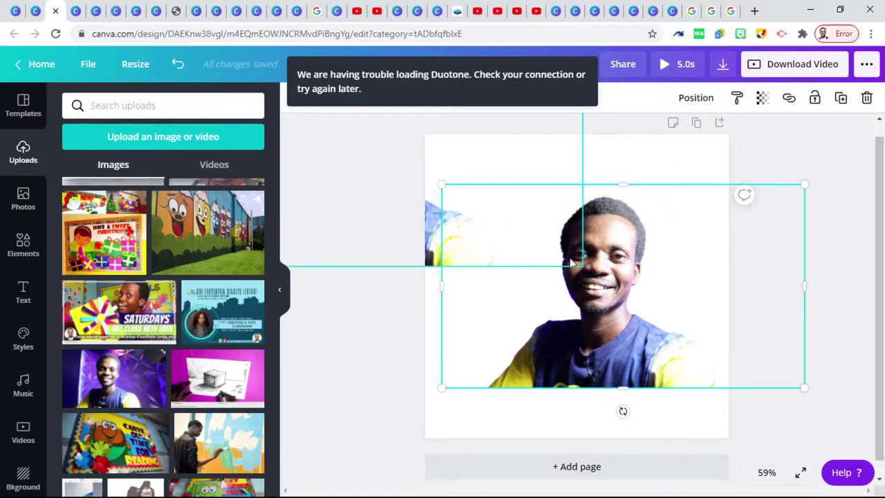
pyautogui.click(308, 98)
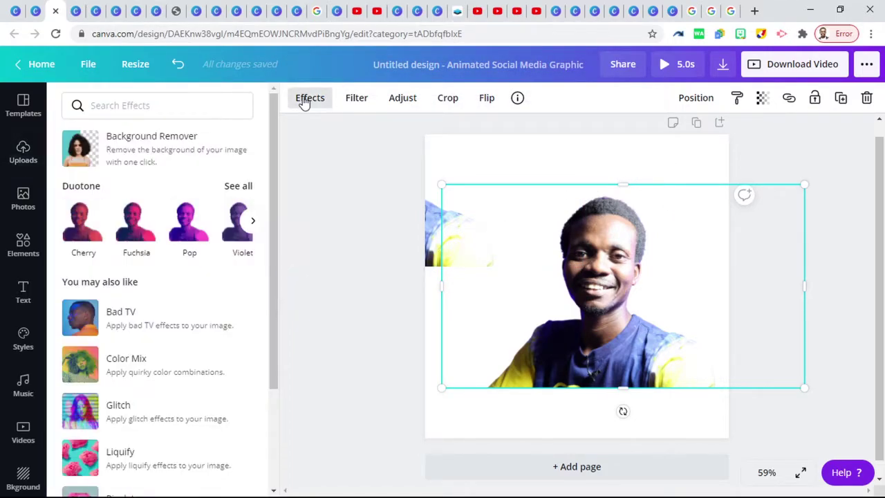
pyautogui.click(183, 229)
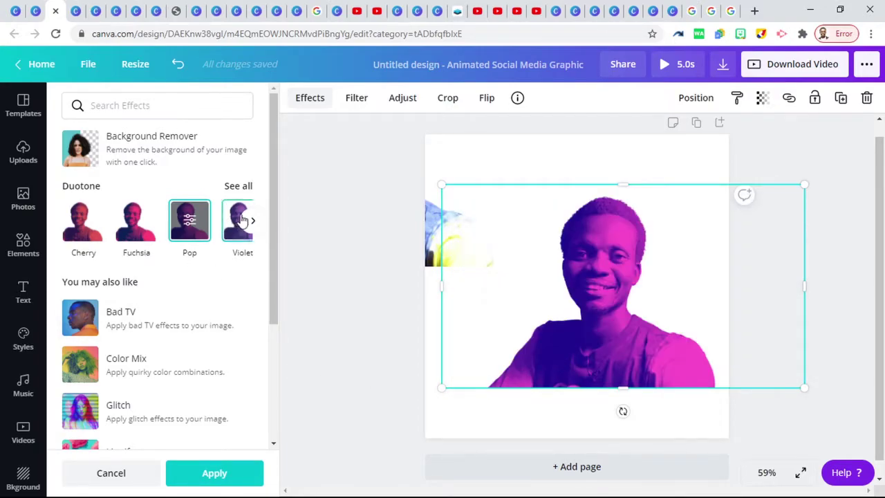
pyautogui.click(139, 231)
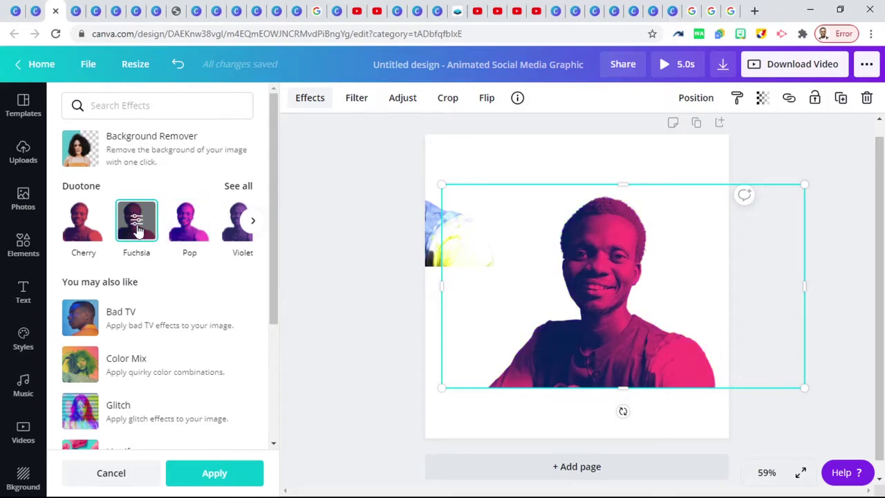
pyautogui.click(252, 221)
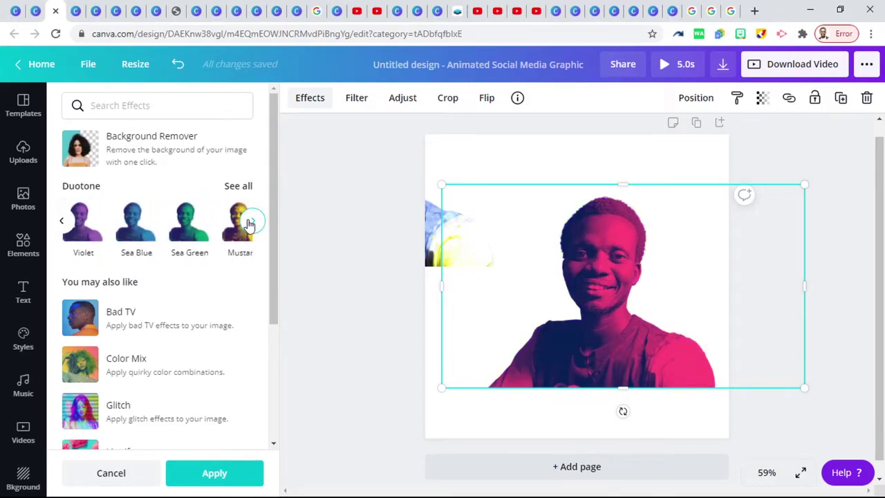
pyautogui.click(252, 221)
pyautogui.click(189, 221)
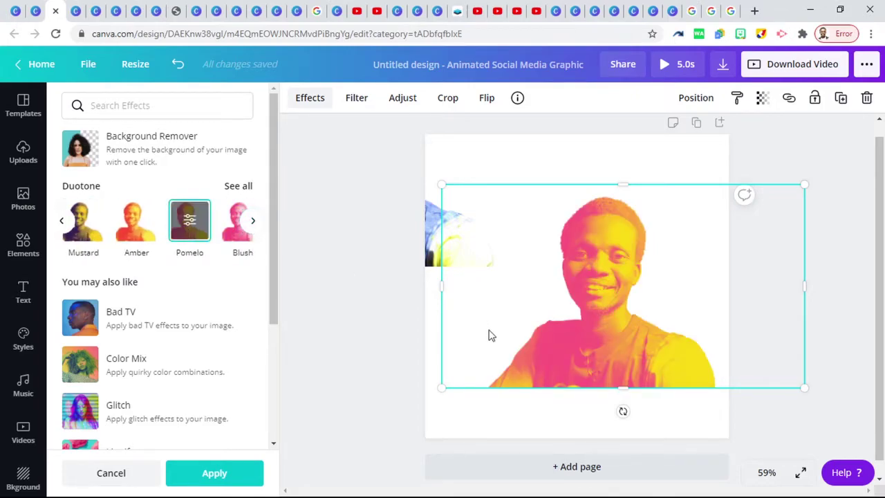
pyautogui.moveTo(441, 384); pyautogui.dragTo(413, 404)
# Place the full-colour cutout over the Pomelo copy so the duotone edge shows around it
pyautogui.click(456, 178)
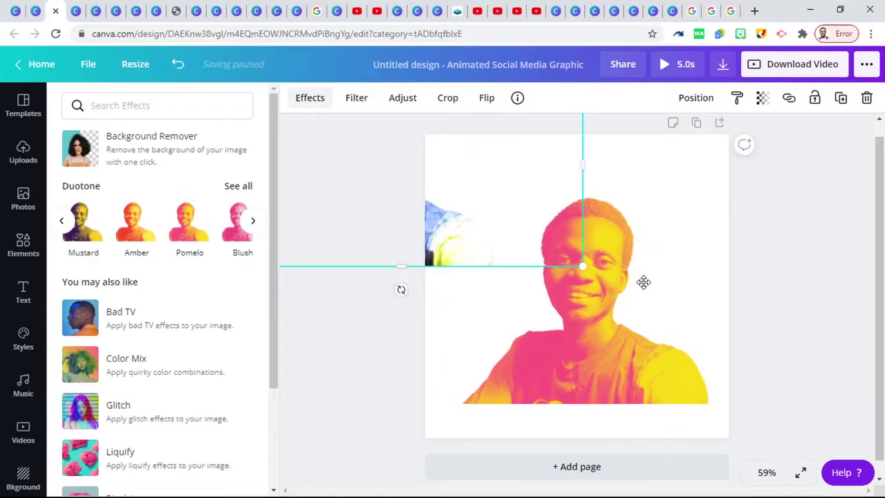
pyautogui.moveTo(518, 171); pyautogui.dragTo(530, 185)
pyautogui.moveTo(451, 175); pyautogui.dragTo(641, 278)
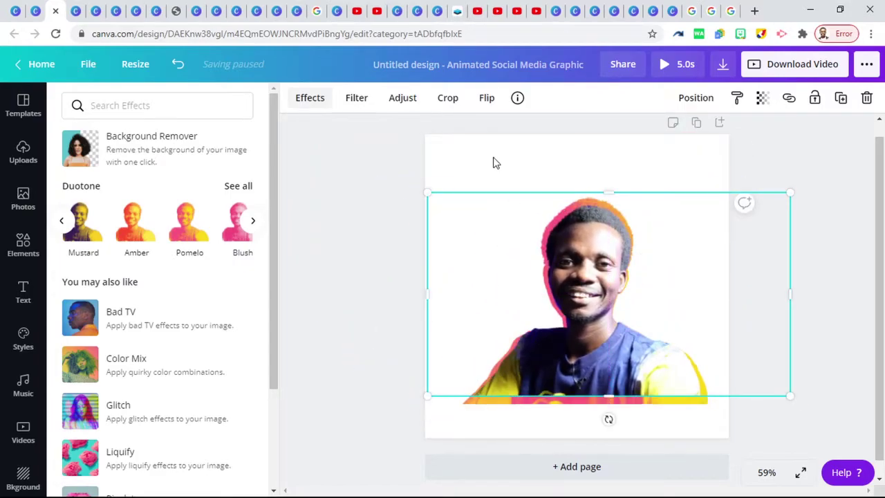
# Move both cutouts down so they rest on the page's bottom edge
pyautogui.click(569, 331)
pyautogui.moveTo(579, 385); pyautogui.dragTo(597, 416)
pyautogui.moveTo(594, 216); pyautogui.dragTo(596, 295)
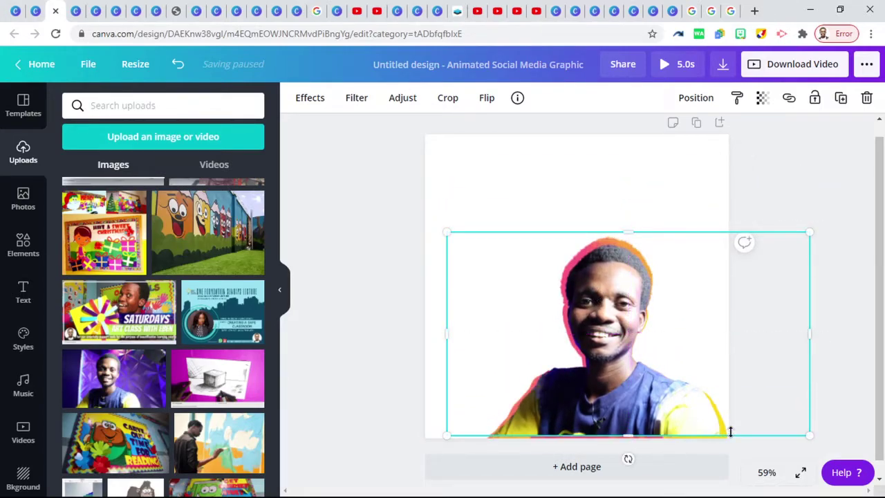
# Enlarge the full-colour cutout to about 978 by 549 and offset it to the right of the duotone copy
pyautogui.moveTo(808, 435); pyautogui.dragTo(817, 439)
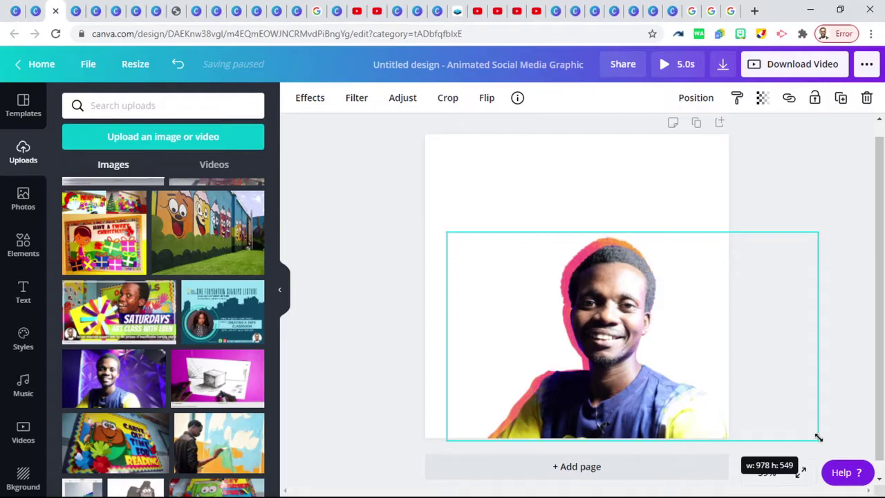
pyautogui.moveTo(610, 316); pyautogui.dragTo(610, 316)
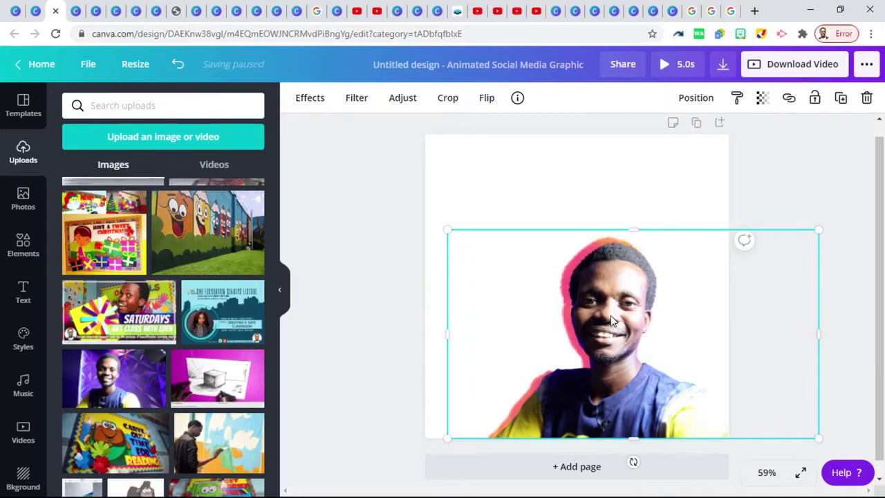
pyautogui.moveTo(611, 321); pyautogui.dragTo(607, 313)
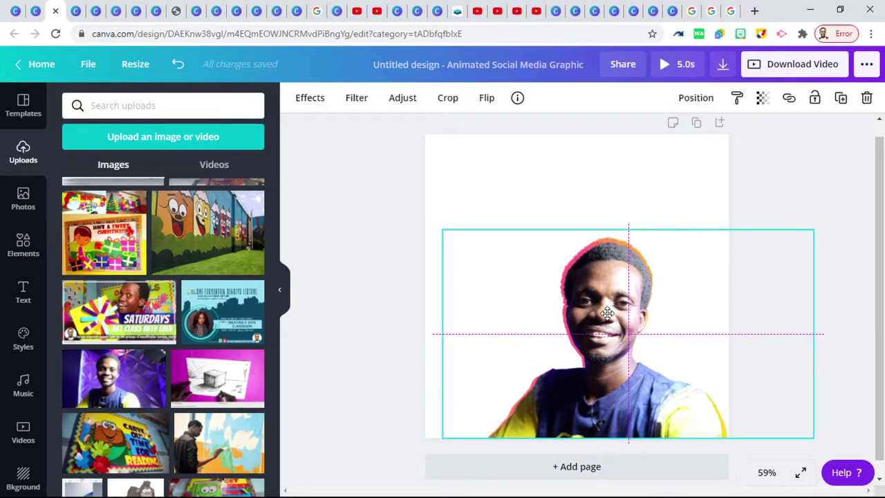
pyautogui.moveTo(607, 313); pyautogui.dragTo(608, 318)
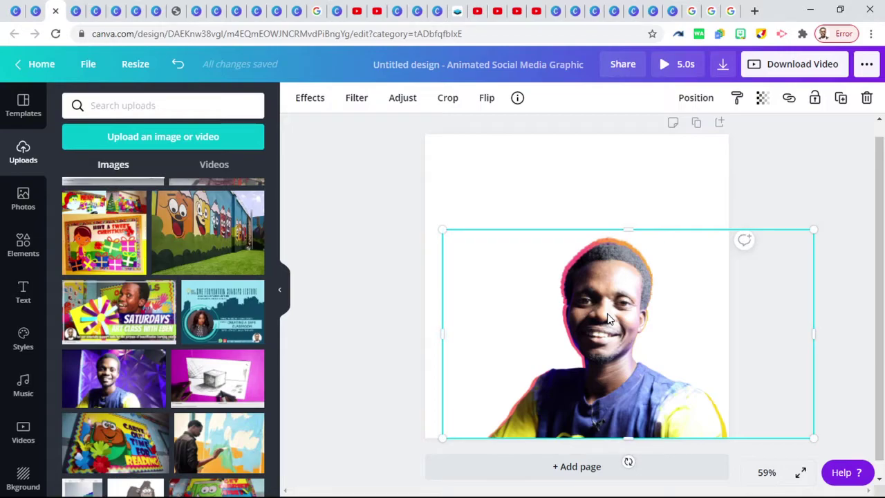
pyautogui.moveTo(618, 326); pyautogui.dragTo(623, 327)
# Move both cutouts to the upper part of the page and fill the page background with the dark blue brand colour
pyautogui.click(494, 168)
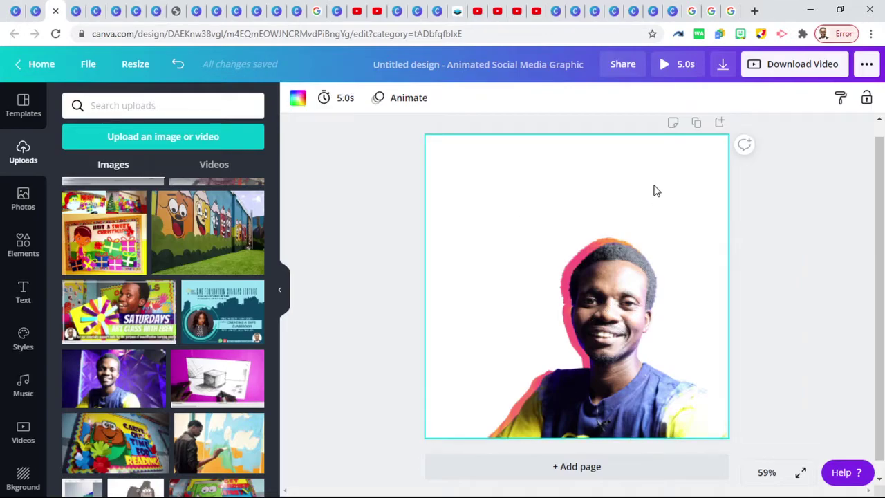
pyautogui.moveTo(619, 323); pyautogui.dragTo(639, 312)
pyautogui.click(624, 374)
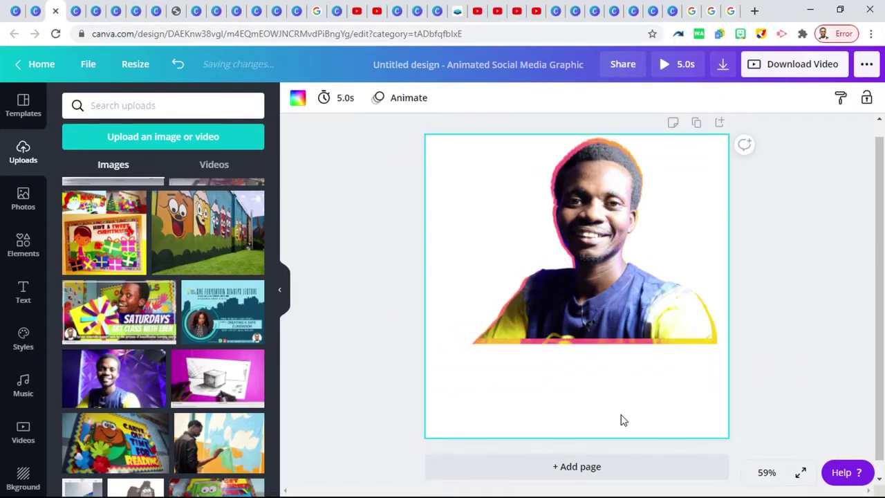
pyautogui.click(297, 99)
pyautogui.click(109, 298)
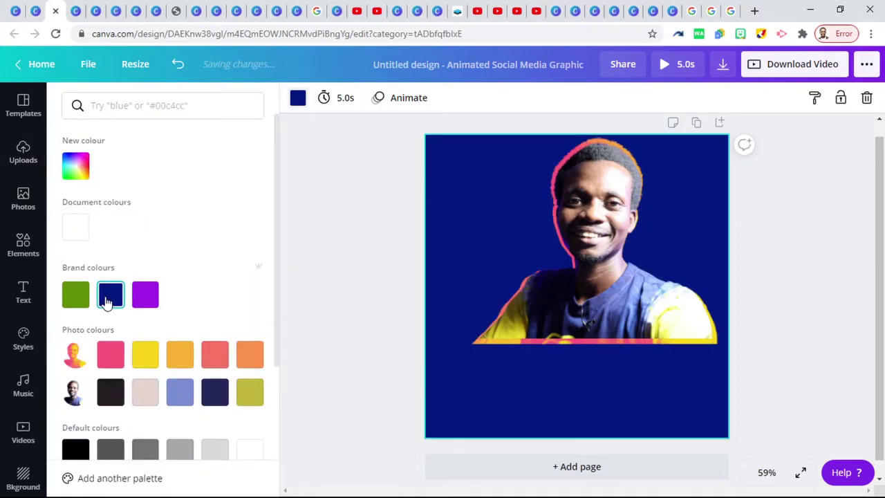
# Move both cutouts together to the page bottom and enlarge them until the shoulders span the page width
pyautogui.click(397, 239)
pyautogui.moveTo(417, 174); pyautogui.dragTo(638, 266)
pyautogui.moveTo(682, 331); pyautogui.dragTo(683, 415)
pyautogui.moveTo(443, 228); pyautogui.dragTo(322, 158)
pyautogui.moveTo(528, 241); pyautogui.dragTo(553, 241)
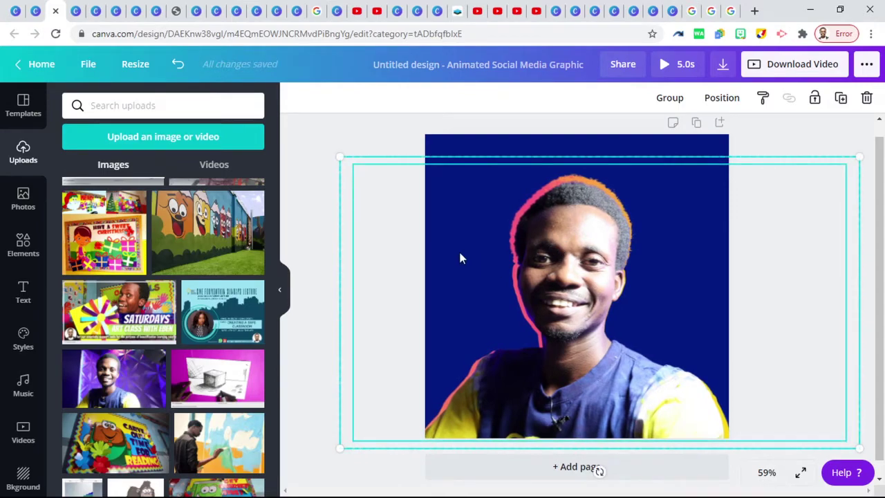
# Enlarge the Pomelo copy slightly and realign the full-colour cutout over it, leaving a wider coloured outline on its left side
pyautogui.click(319, 178)
pyautogui.moveTo(610, 264); pyautogui.dragTo(525, 200)
pyautogui.click(663, 409)
pyautogui.moveTo(859, 159); pyautogui.dragTo(872, 150)
pyautogui.moveTo(507, 237); pyautogui.dragTo(596, 293)
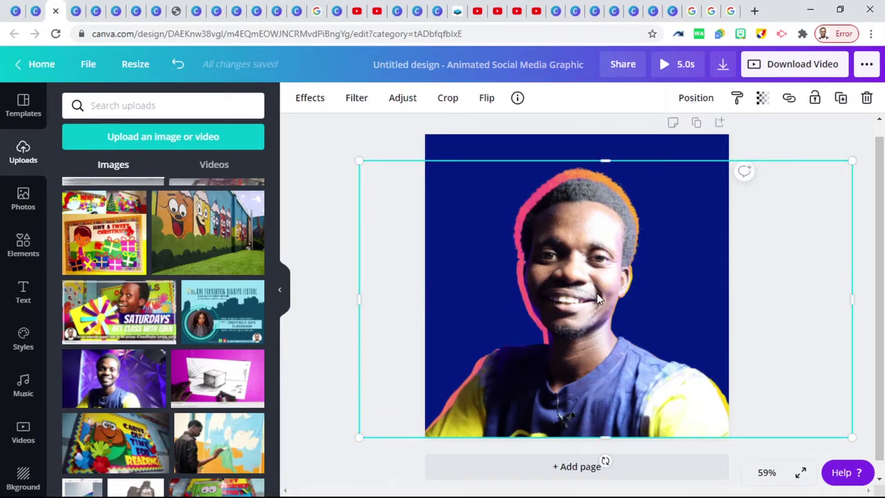
pyautogui.click(315, 217)
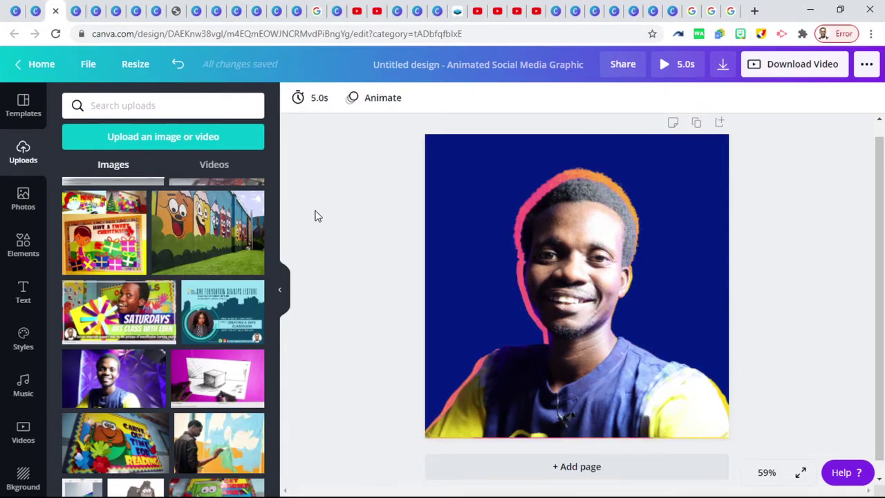